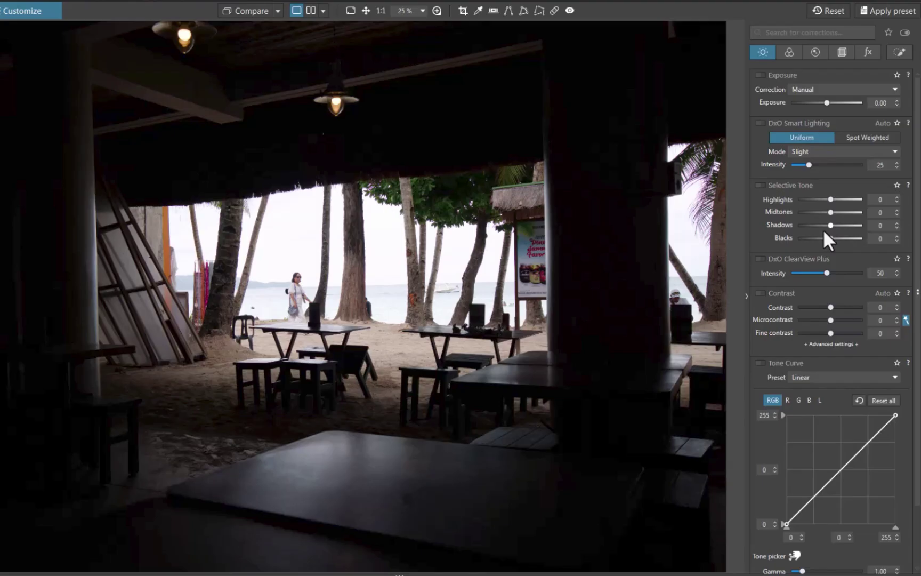
# - Set Selective Tone Shadows to 100 and Highlights to -100, and Contrast to 29
pyautogui.moveTo(829, 224); pyautogui.dragTo(865, 217)
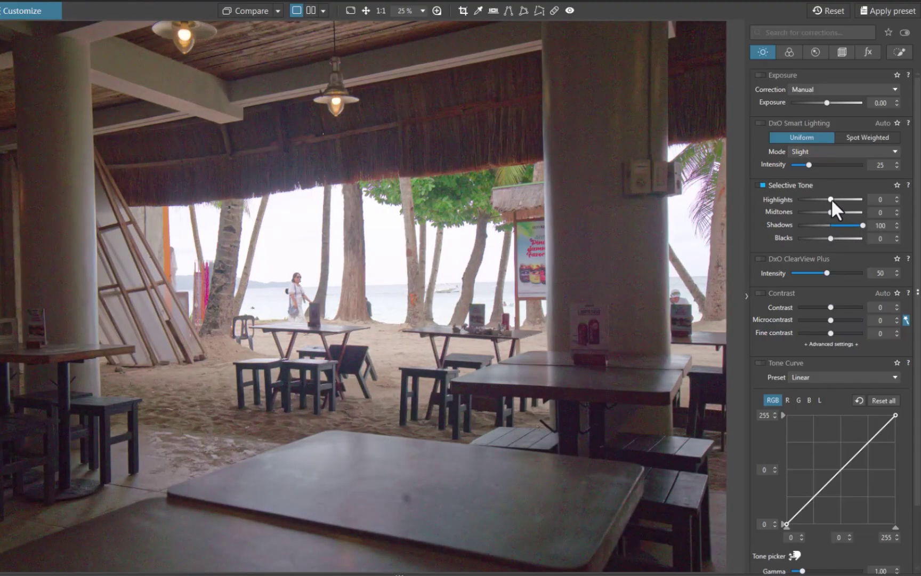
pyautogui.moveTo(830, 198); pyautogui.dragTo(796, 202)
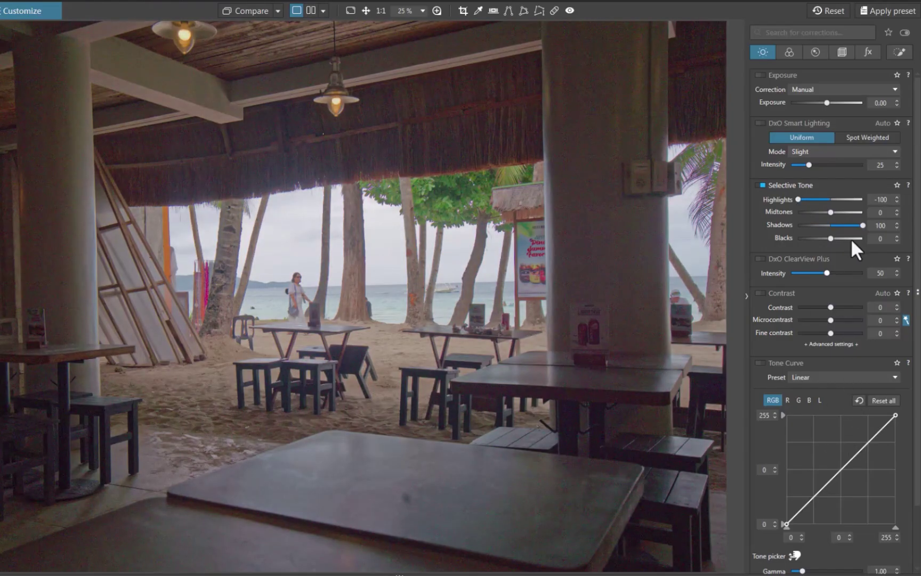
pyautogui.moveTo(829, 305); pyautogui.dragTo(839, 305)
pyautogui.scroll(6, 334, 300)
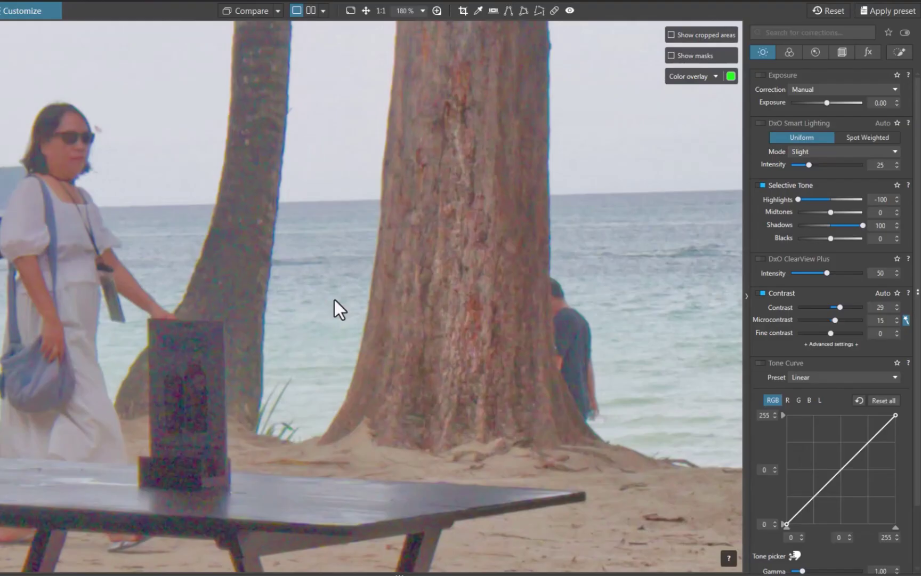
# - Toggle Selective Tone off and on twice to compare the photo with and without it
pyautogui.click(762, 185)
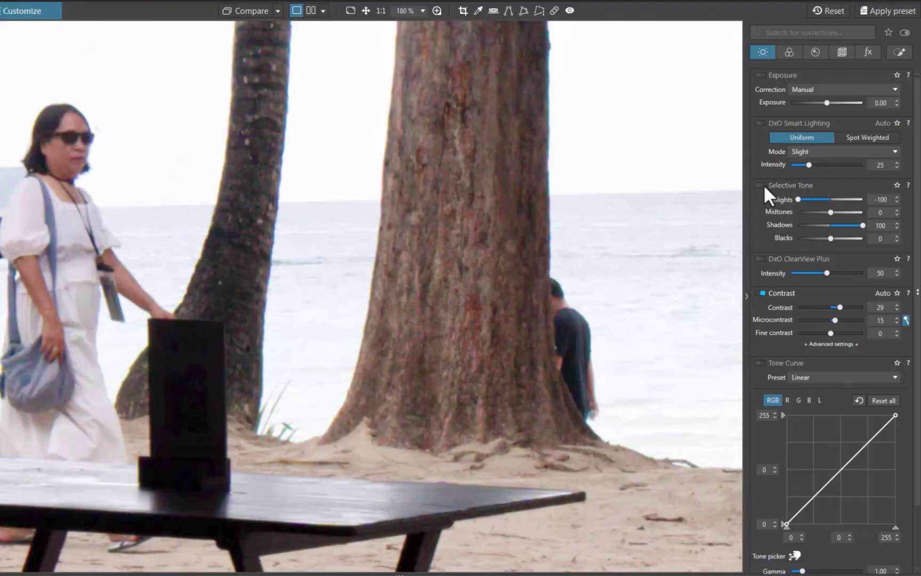
pyautogui.click(763, 185)
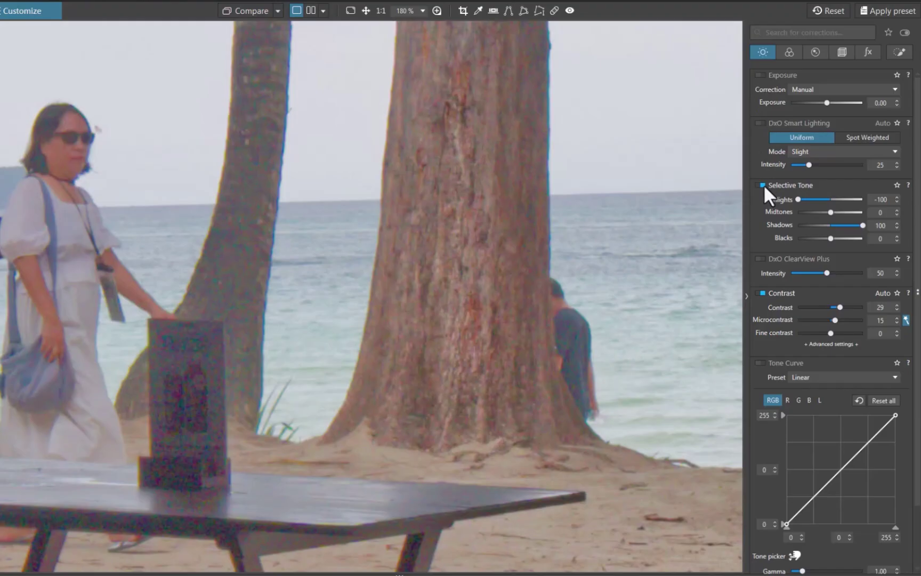
pyautogui.click(763, 185)
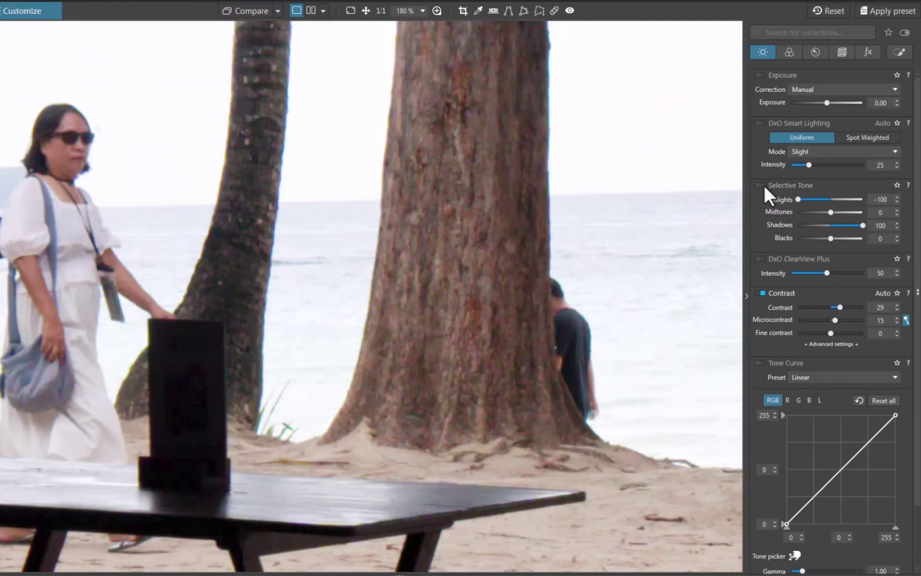
pyautogui.click(764, 185)
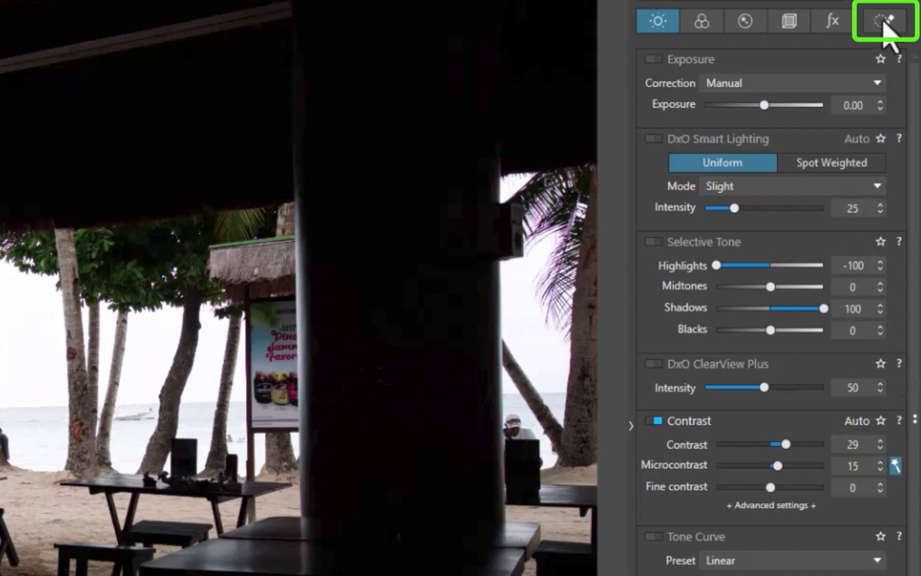
# - Draw Control Line masks from the top, left, right and bottom edges, then set Exposure to 2.72
pyautogui.click(883, 22)
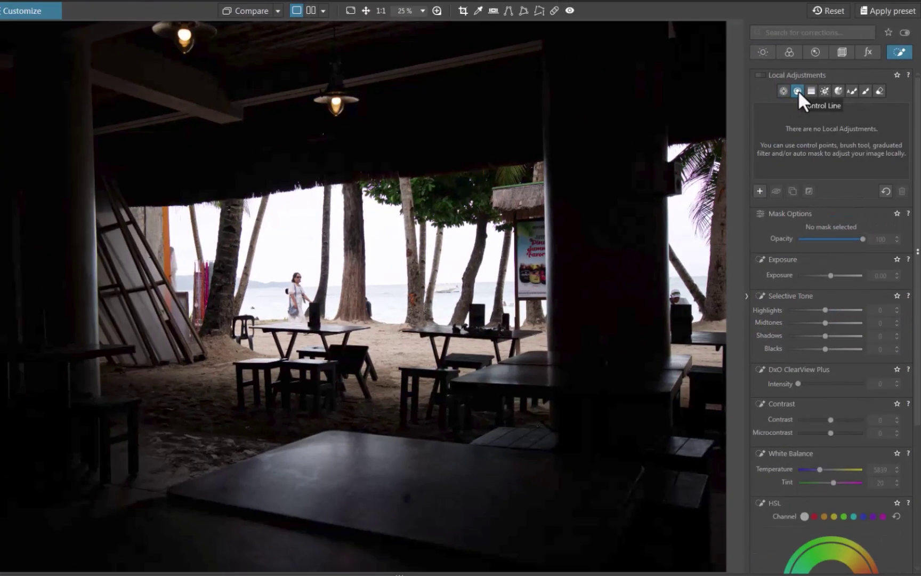
pyautogui.click(798, 90)
pyautogui.moveTo(336, 155); pyautogui.dragTo(339, 220)
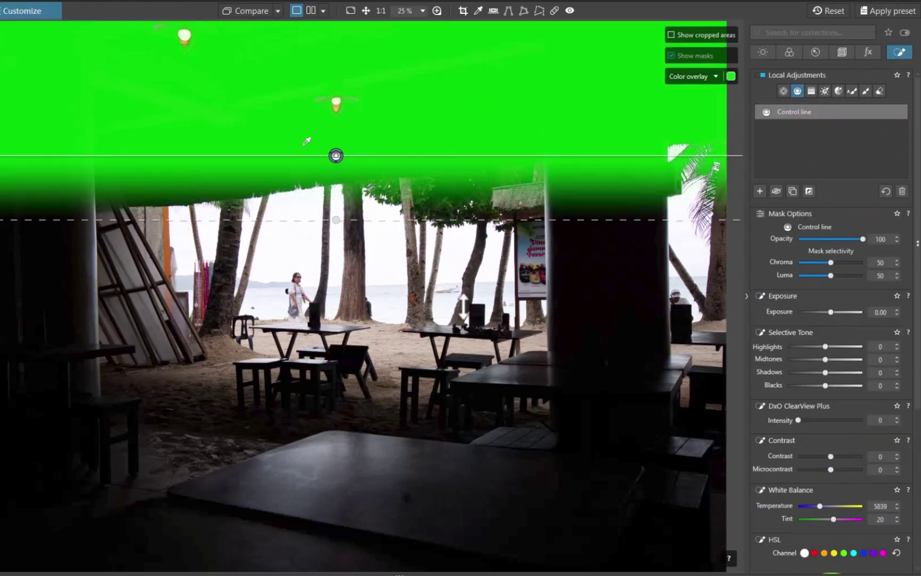
pyautogui.moveTo(33, 316); pyautogui.dragTo(135, 315)
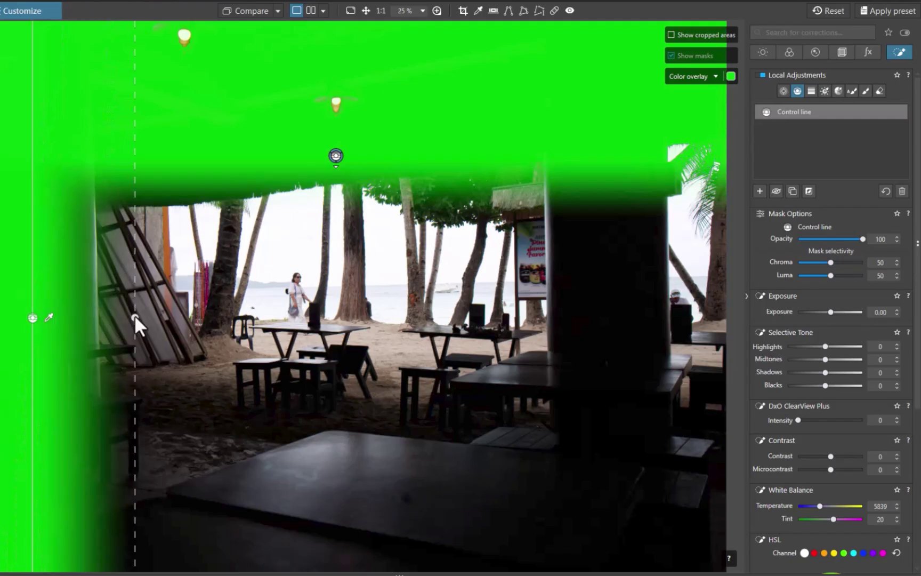
pyautogui.moveTo(592, 323); pyautogui.dragTo(514, 324)
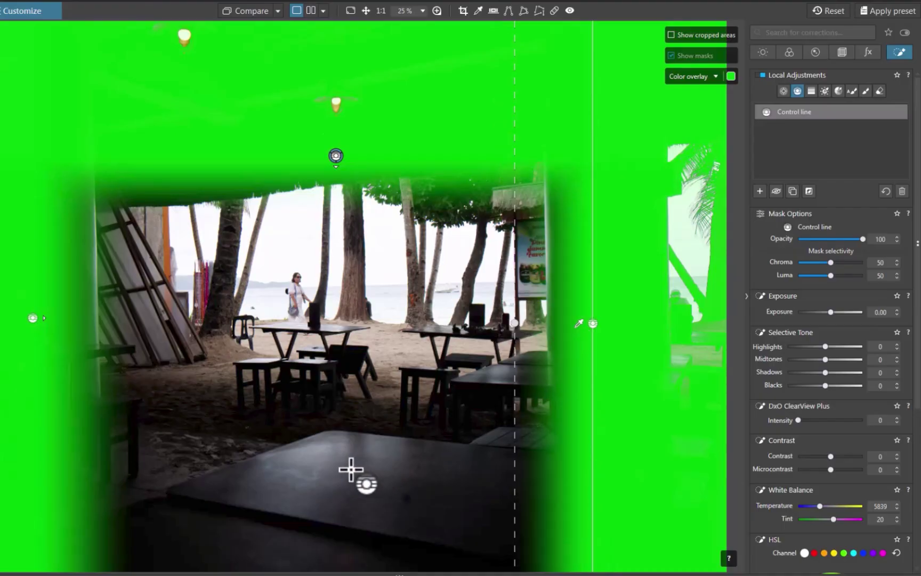
pyautogui.moveTo(350, 469); pyautogui.dragTo(345, 324)
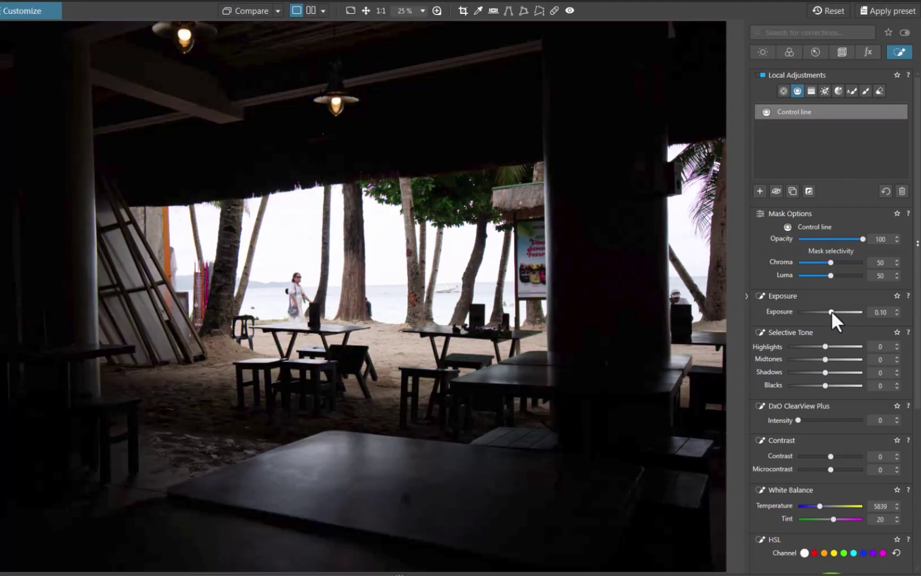
pyautogui.moveTo(831, 311); pyautogui.dragTo(856, 311)
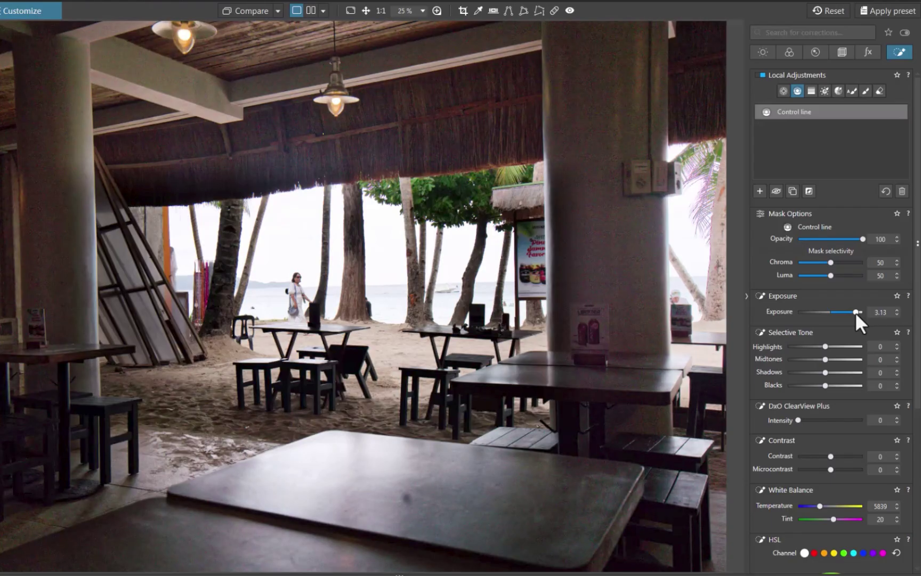
# - Toggle Compare to view the original photo, then return to the edited version
pyautogui.click(247, 10)
pyautogui.click(246, 11)
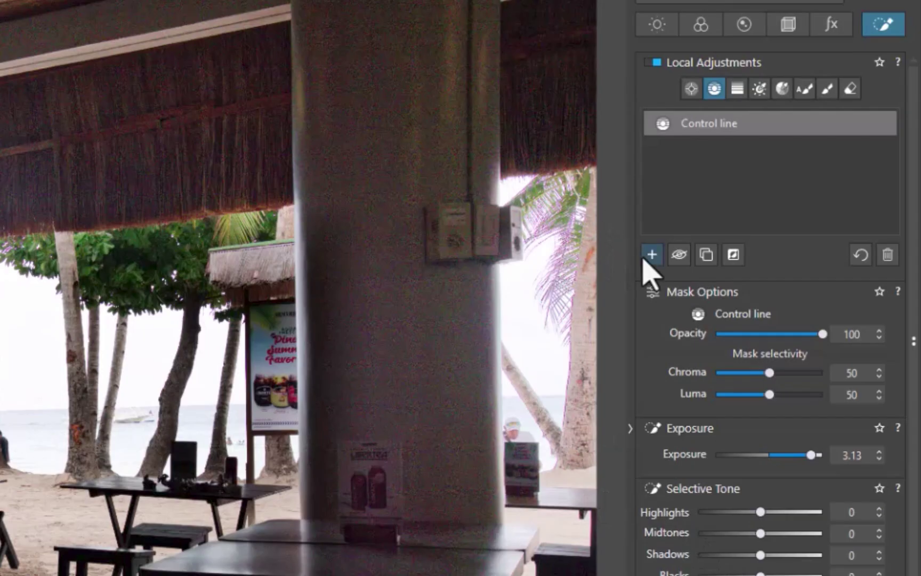
# - Add a new mask covering the sky and beach and darken it to -1.24 exposure
pyautogui.click(651, 255)
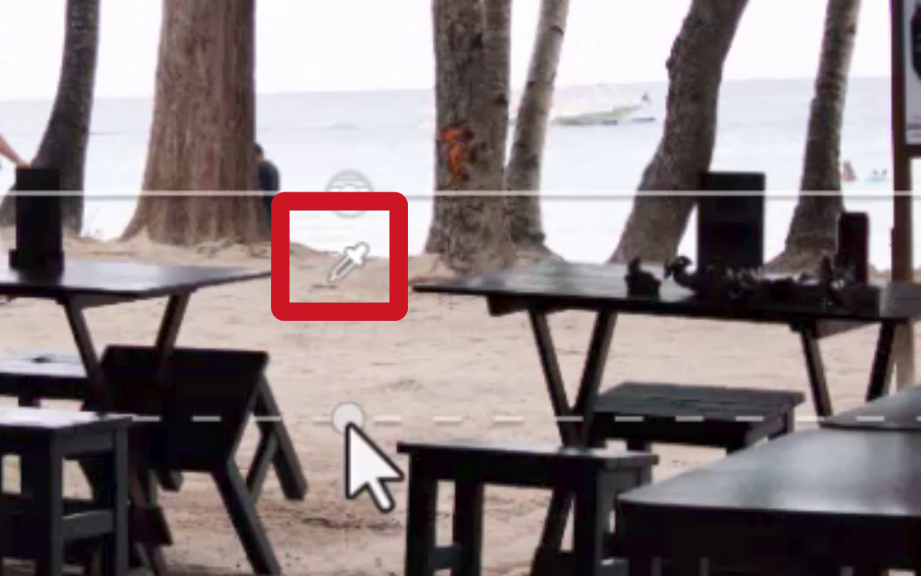
pyautogui.click(349, 298)
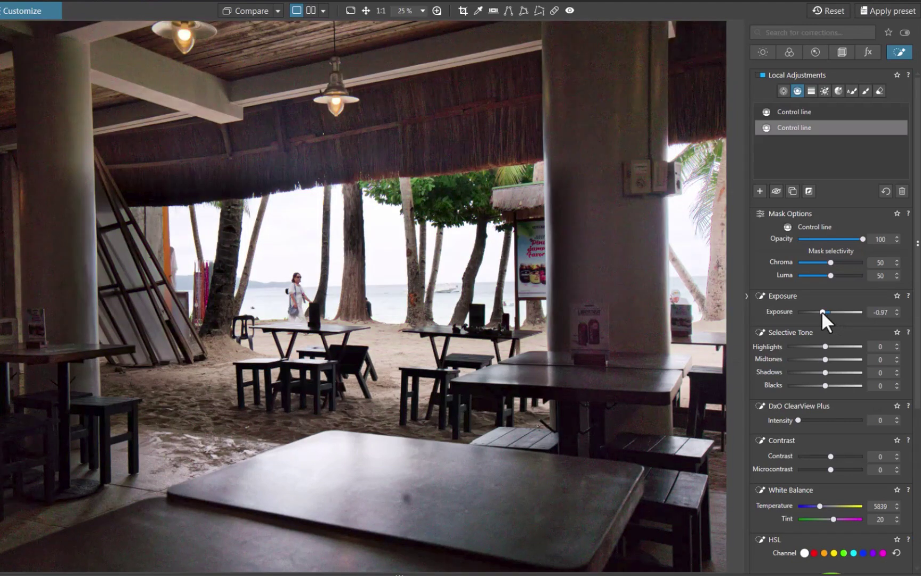
pyautogui.click(820, 311)
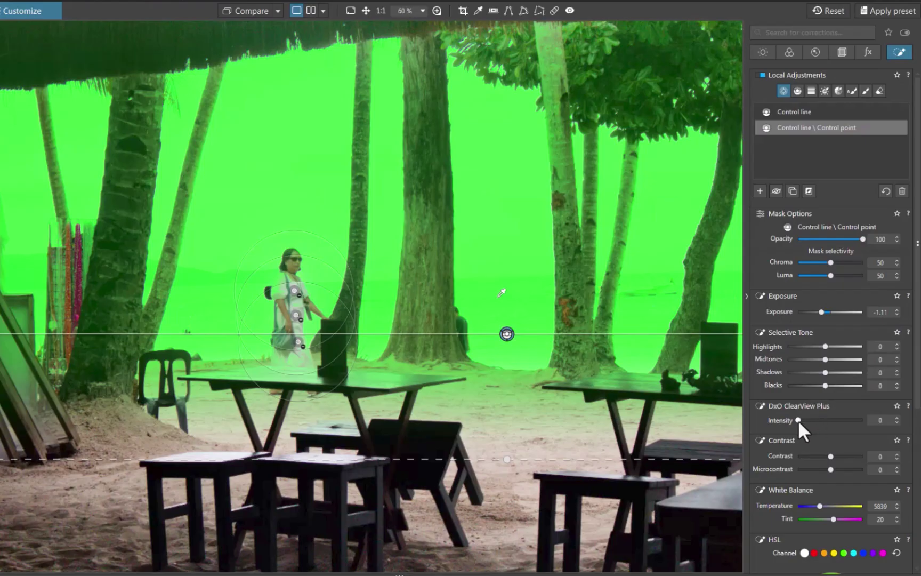
# - Raise the beach mask's ClearView Plus Intensity to 61 and re-enable the mask after comparing
pyautogui.moveTo(797, 420); pyautogui.dragTo(832, 417)
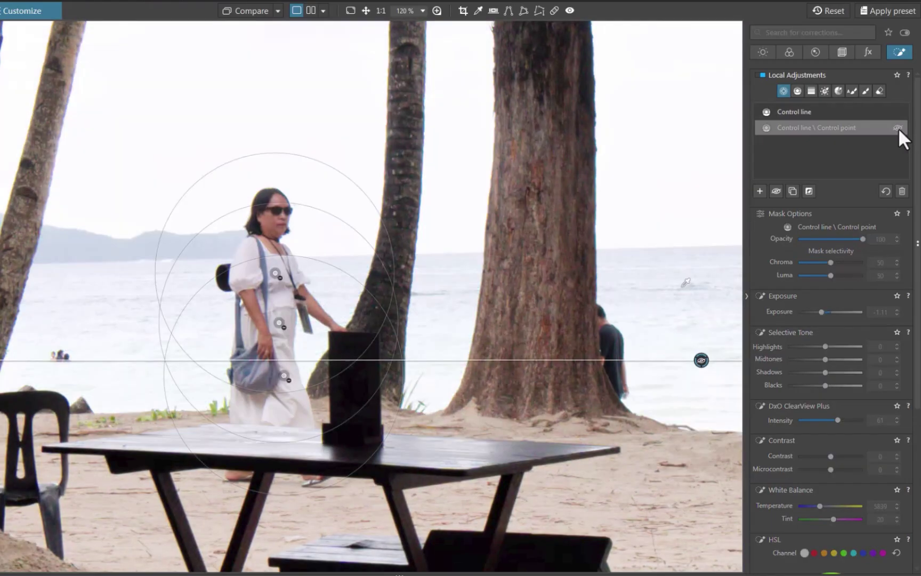
pyautogui.click(897, 128)
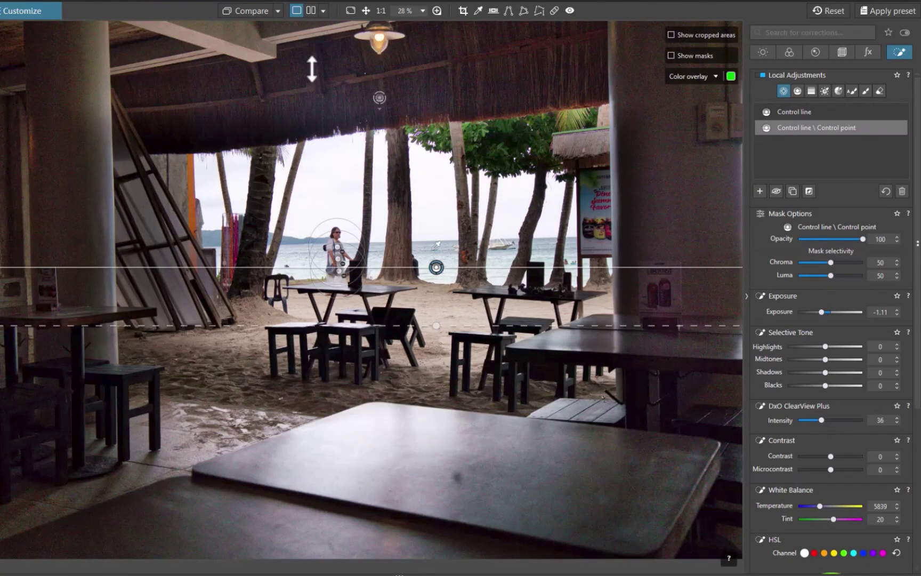
# - Scroll up through the beach mask's local adjustment settings
pyautogui.scroll(5, 312, 68)
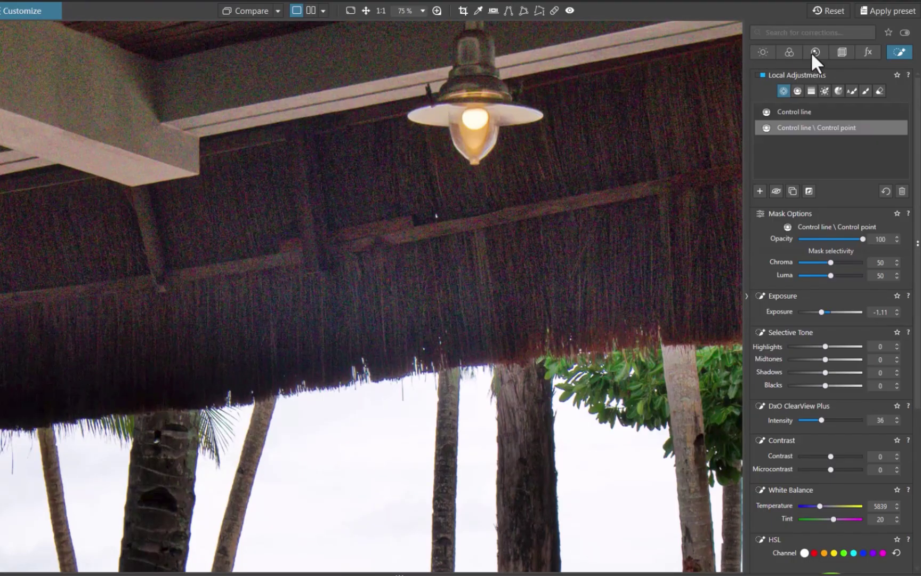
# - Enable DeepPRIME denoising and open a Loupe magnified preview at 200%
pyautogui.click(812, 52)
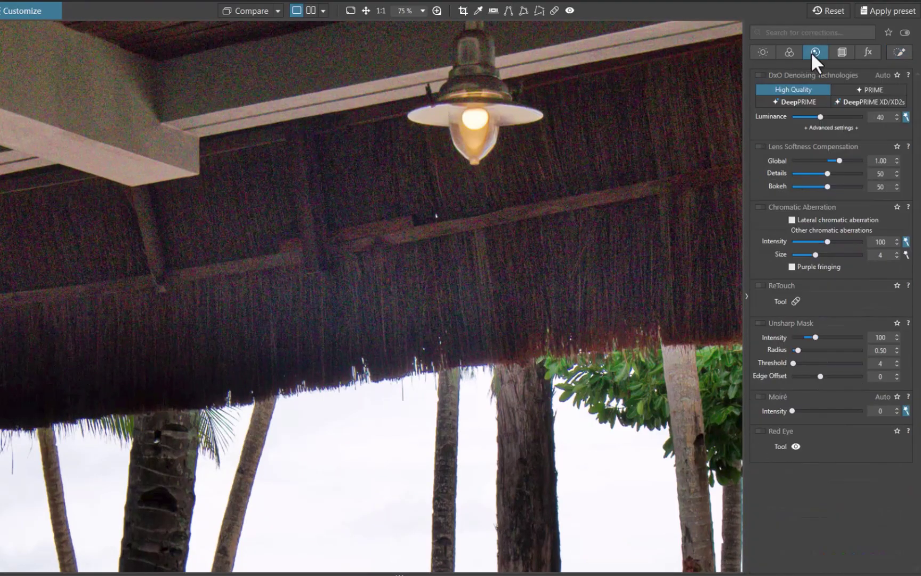
pyautogui.click(798, 101)
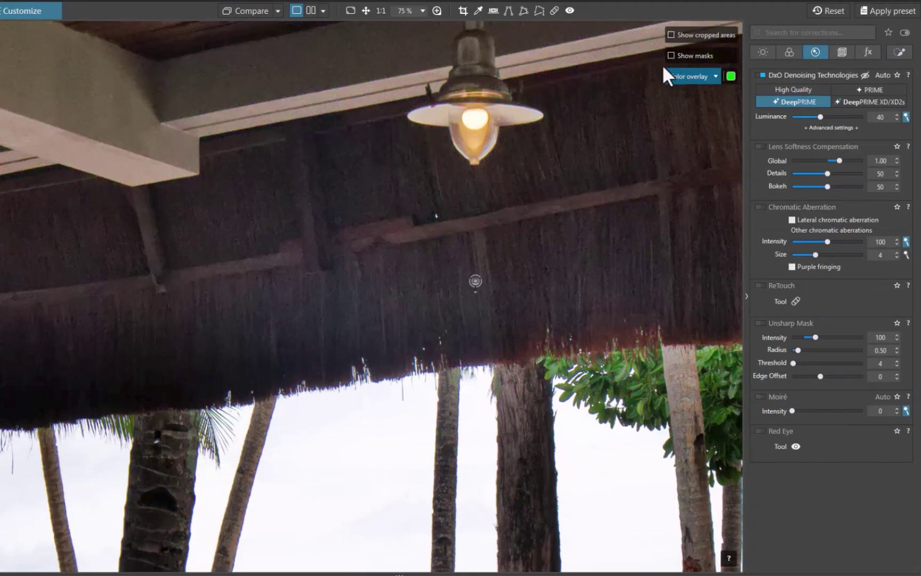
pyautogui.click(436, 12)
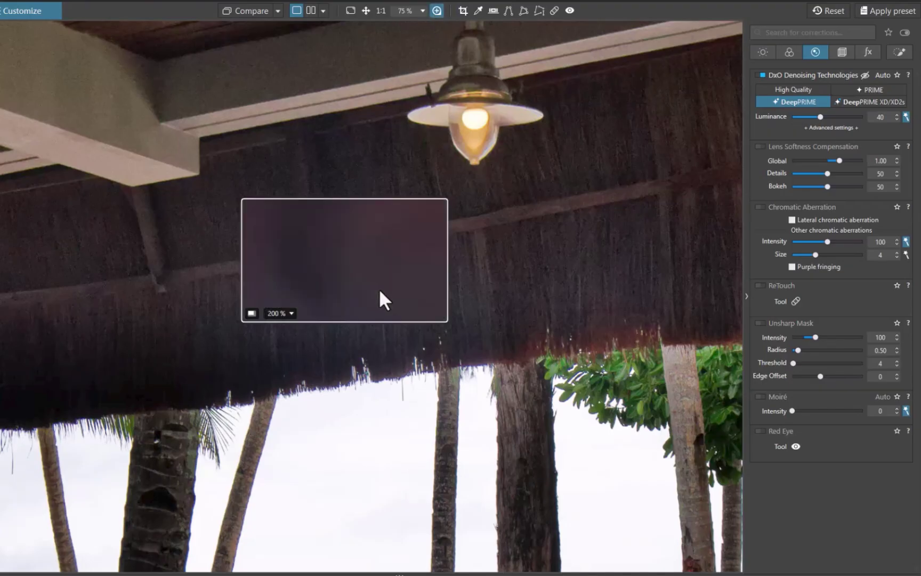
pyautogui.click(292, 313)
pyautogui.click(287, 341)
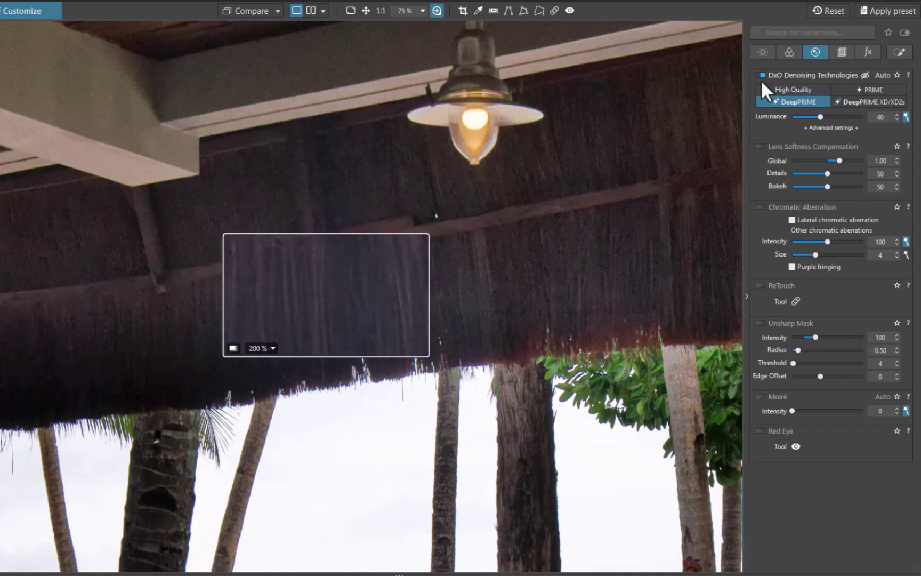
# - Compare denoising off and on over the thatched roof, try XD/XD2s, then return to DeepPRIME
pyautogui.click(762, 75)
pyautogui.moveTo(356, 335); pyautogui.dragTo(353, 114)
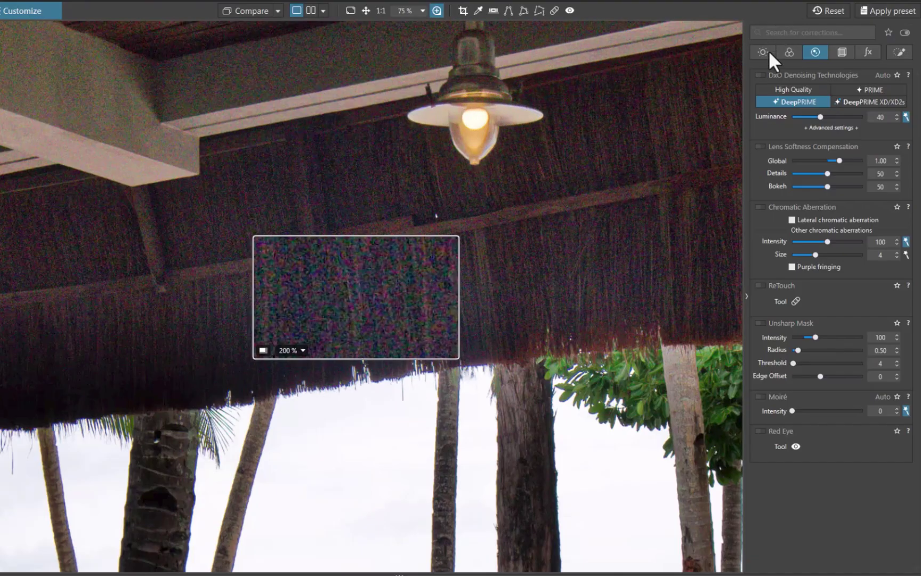
pyautogui.click(757, 75)
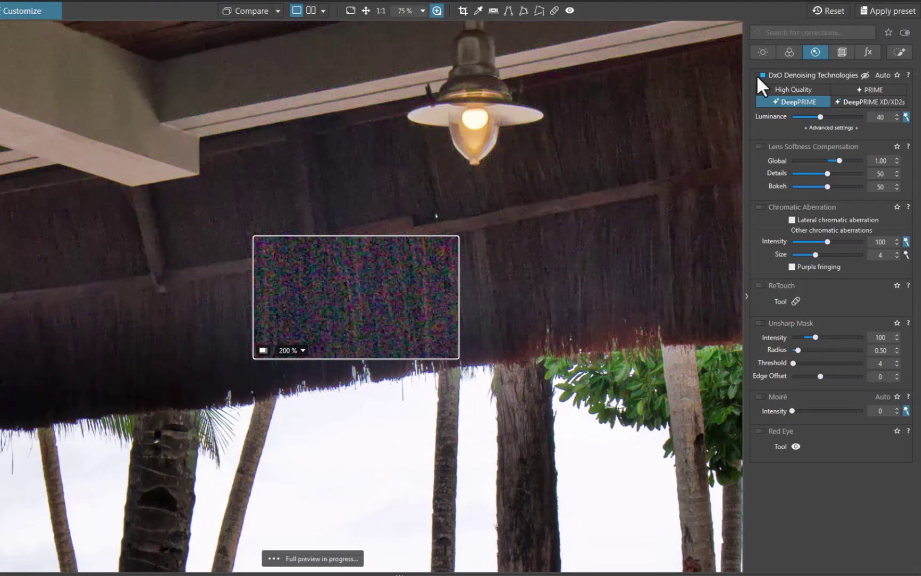
pyautogui.click(860, 101)
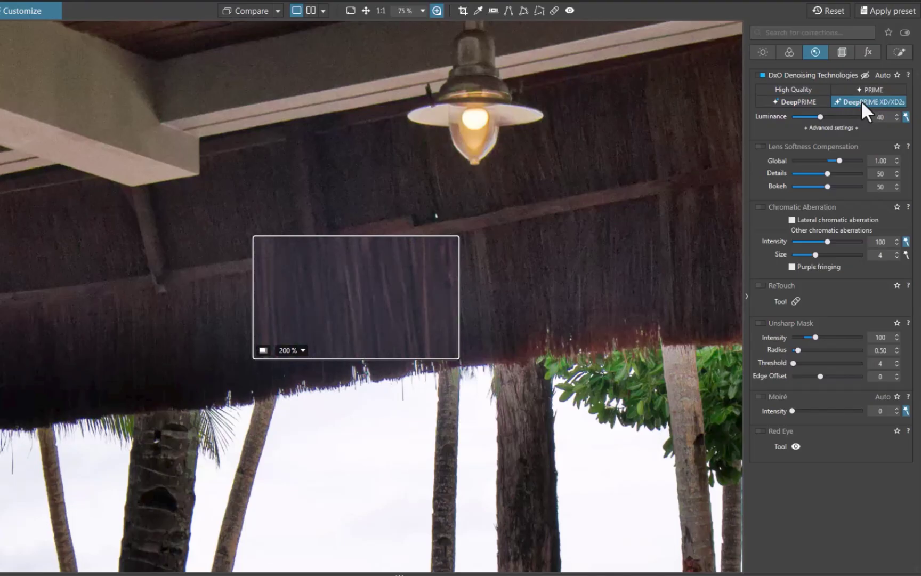
pyautogui.click(794, 102)
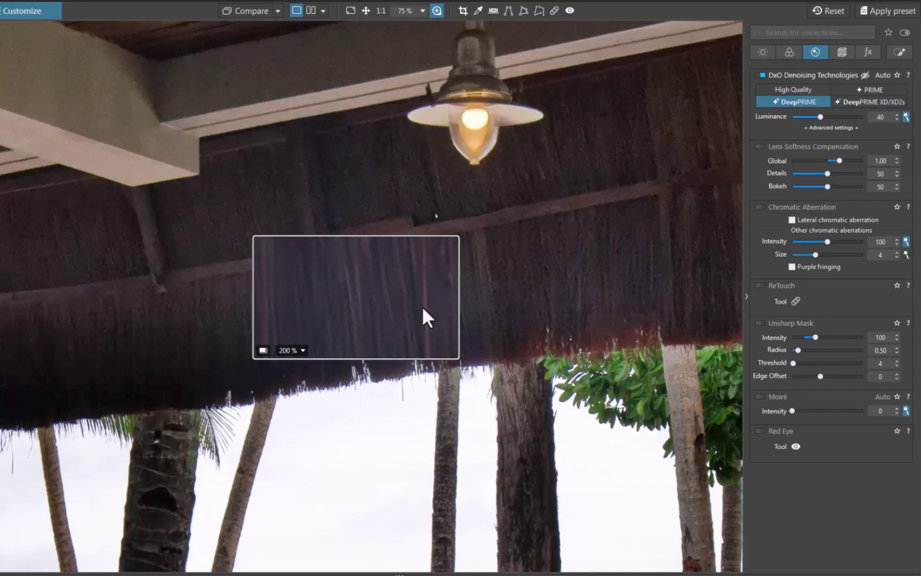
pyautogui.moveTo(422, 305); pyautogui.dragTo(384, 331)
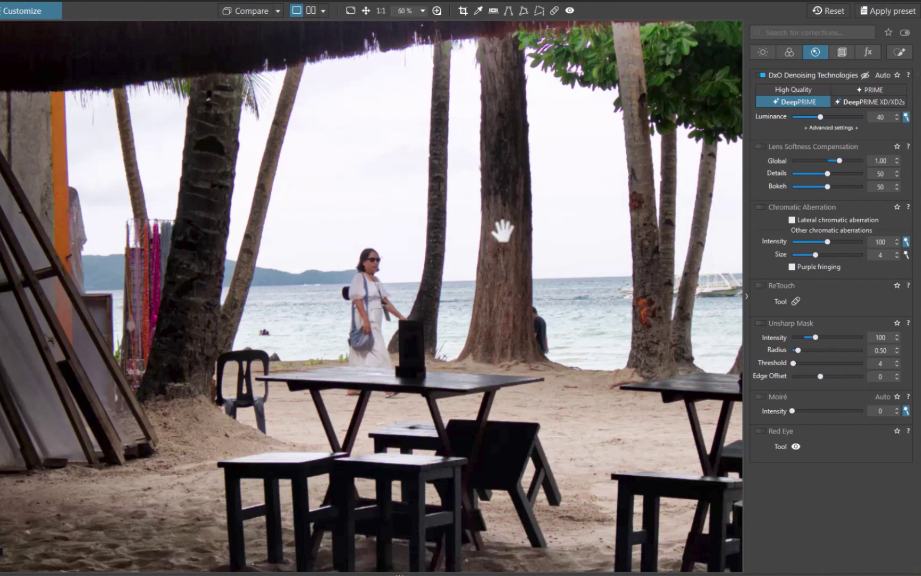
# - Toggle Lens Softness Compensation off and on in a Loupe preview, then inspect the boat
pyautogui.scroll(5, 505, 267)
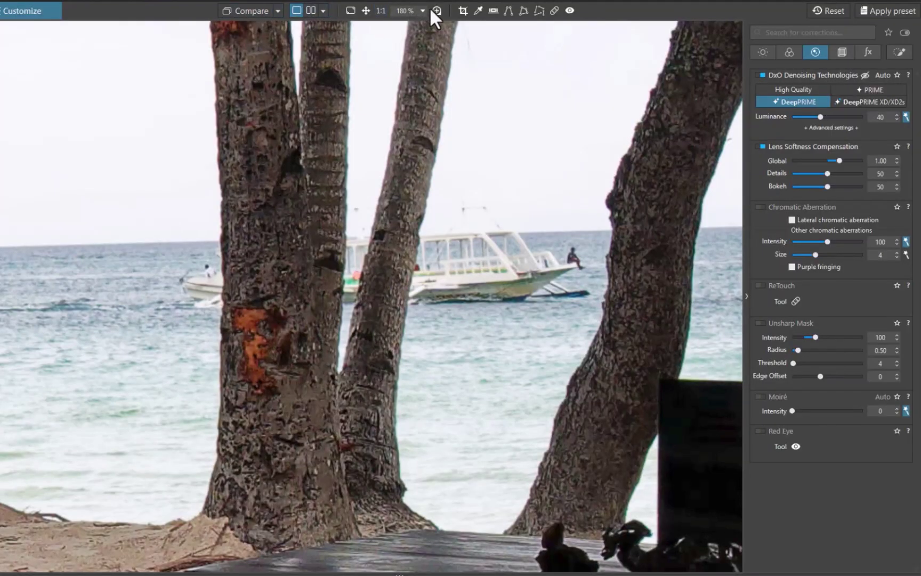
pyautogui.click(437, 9)
pyautogui.click(763, 147)
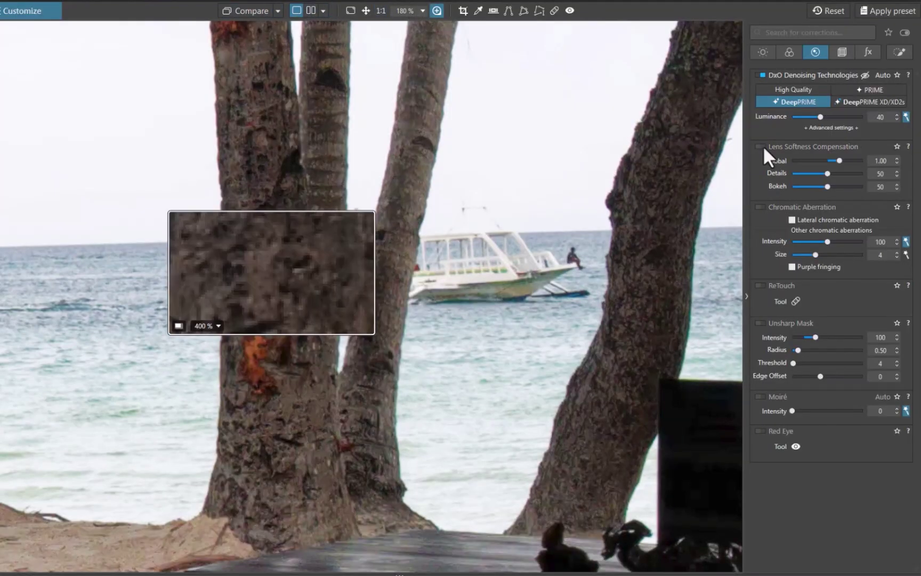
pyautogui.click(762, 146)
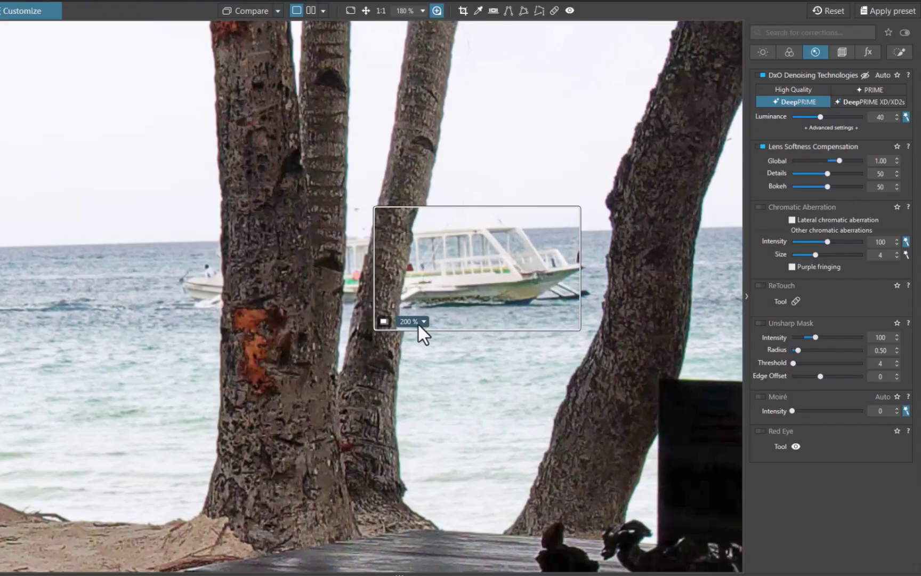
pyautogui.moveTo(442, 376); pyautogui.dragTo(468, 299)
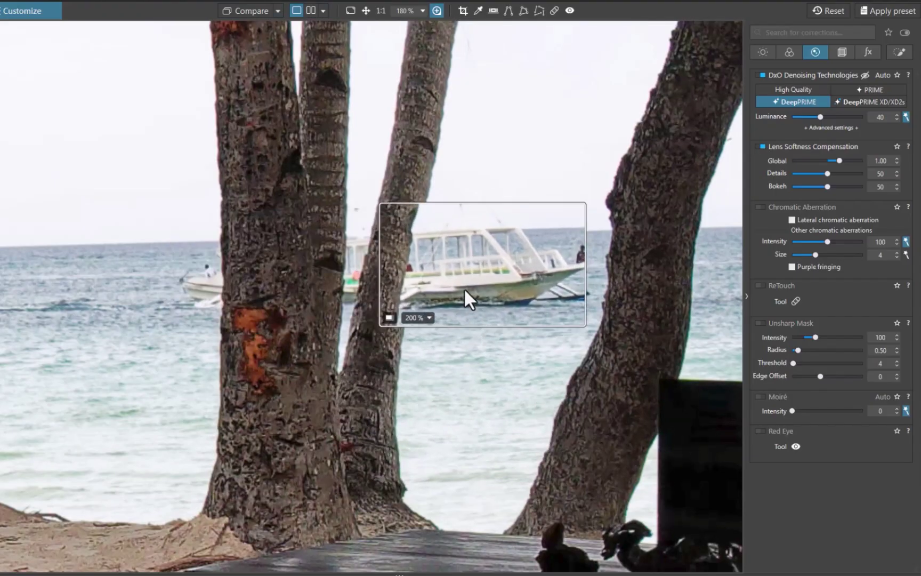
# - Set the floor mask to Chroma 29, raise its exposure, and lift shadows and blacks
pyautogui.click(428, 317)
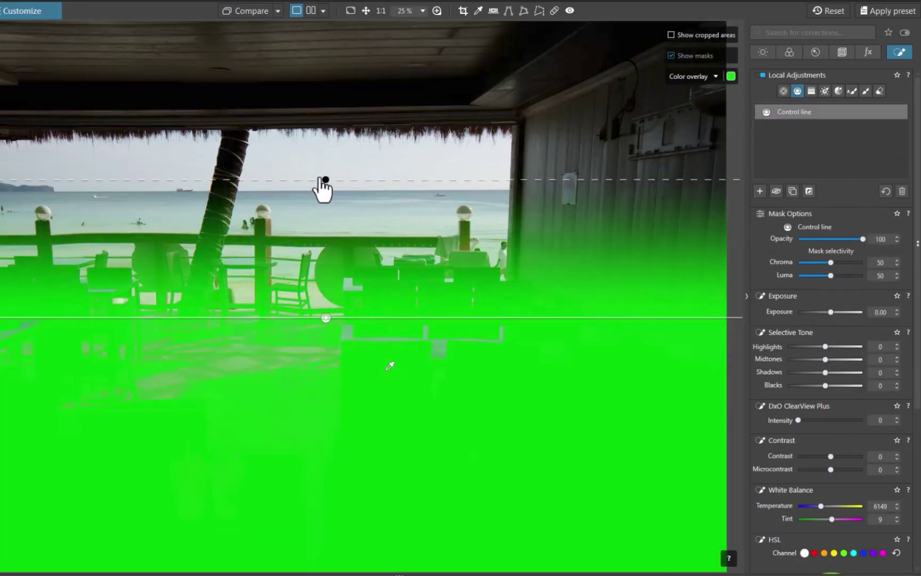
pyautogui.click(816, 262)
pyautogui.click(842, 312)
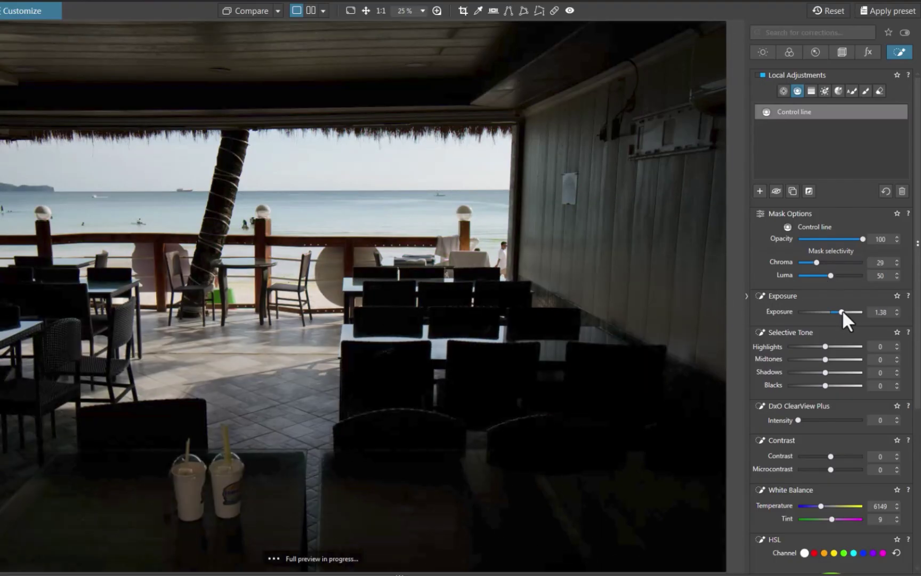
pyautogui.moveTo(825, 372)
pyautogui.mouseDown()
pyautogui.moveTo(833, 372)
pyautogui.moveTo(827, 386)
pyautogui.mouseUp()
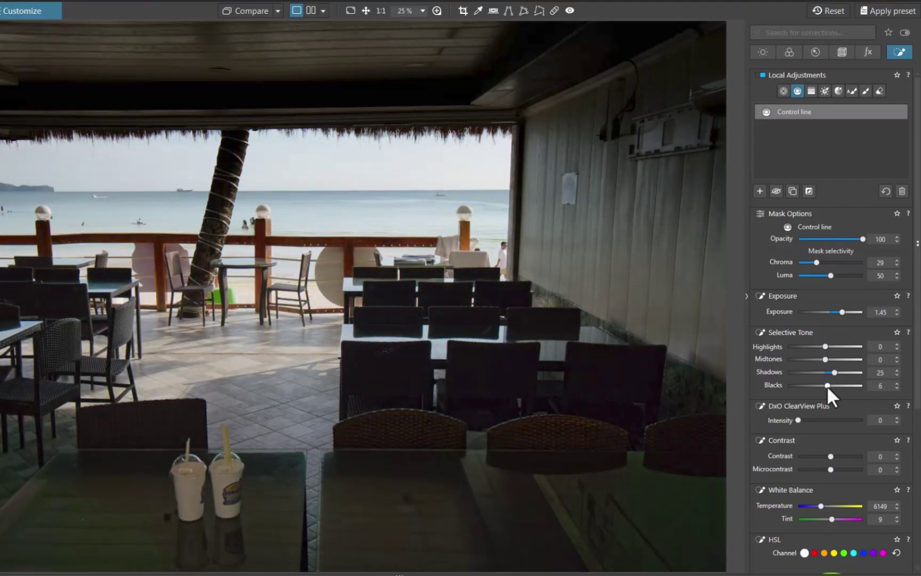
# - Add a second Control Line mask across the roof and adjust its exposure
pyautogui.click(760, 191)
pyautogui.moveTo(324, 103); pyautogui.dragTo(339, 220)
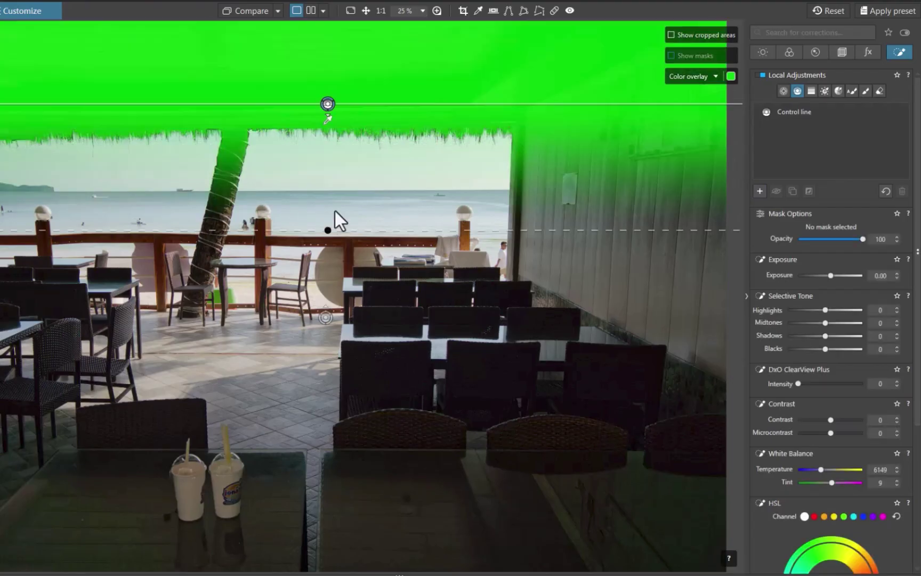
pyautogui.click(837, 311)
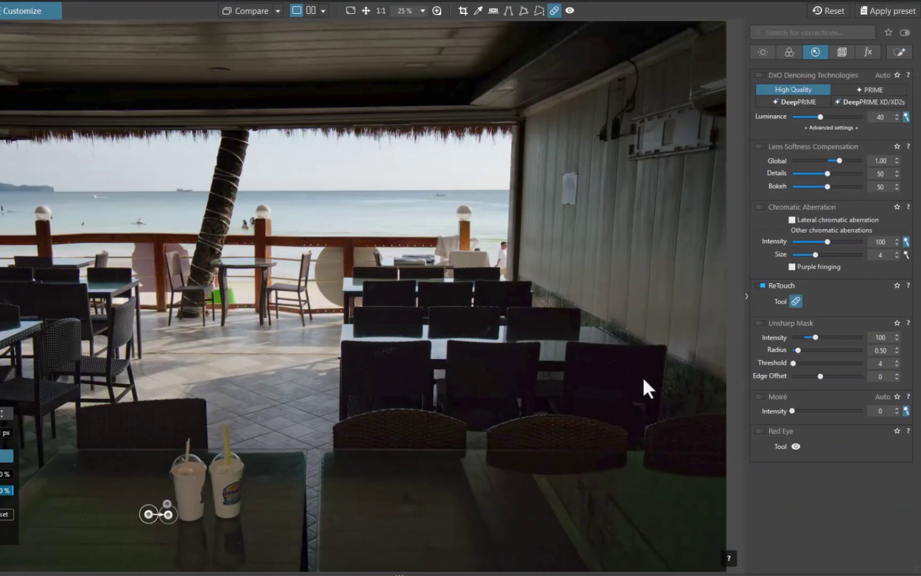
# - Add a third Control Line mask across the photo with ClearView Plus at 59
pyautogui.click(899, 52)
pyautogui.click(797, 90)
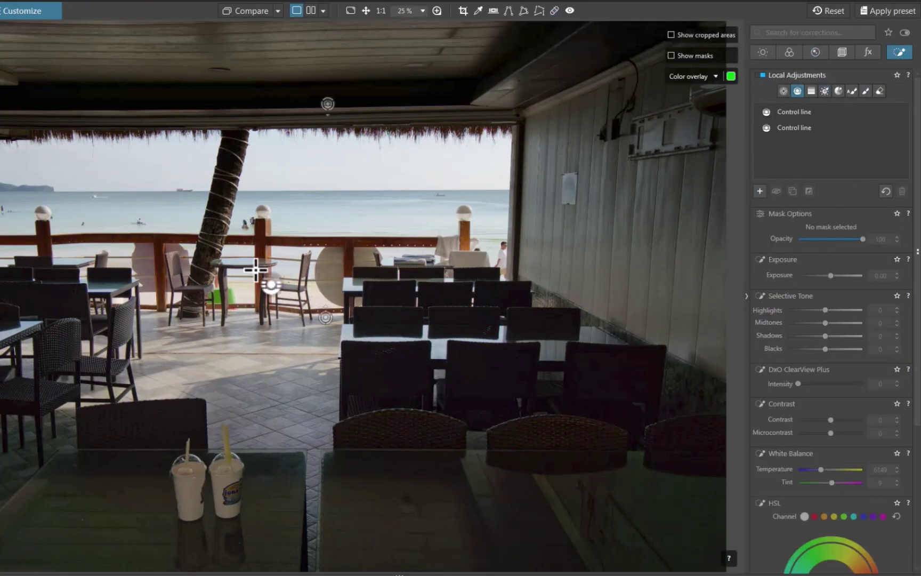
pyautogui.moveTo(242, 254); pyautogui.dragTo(242, 314)
pyautogui.moveTo(798, 420); pyautogui.dragTo(836, 420)
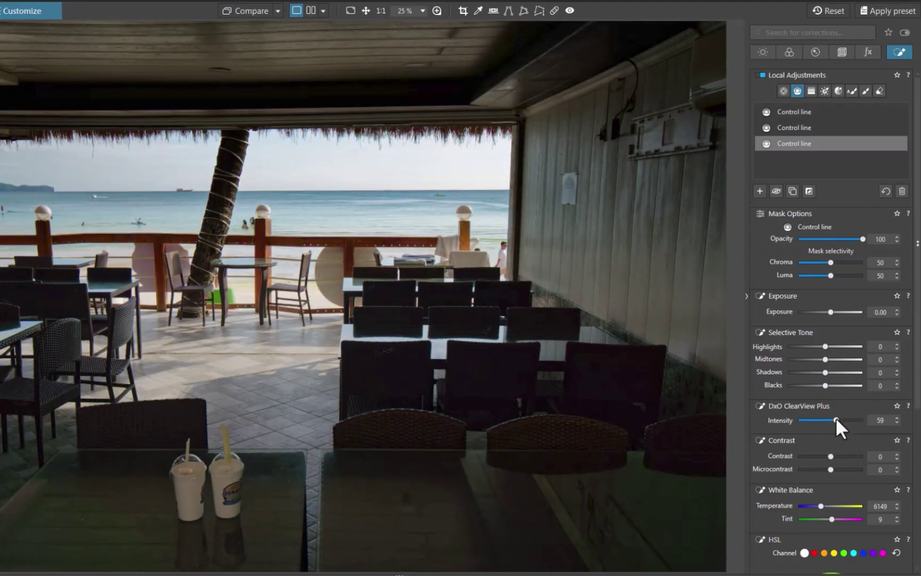
pyautogui.scroll(3, 495, 434)
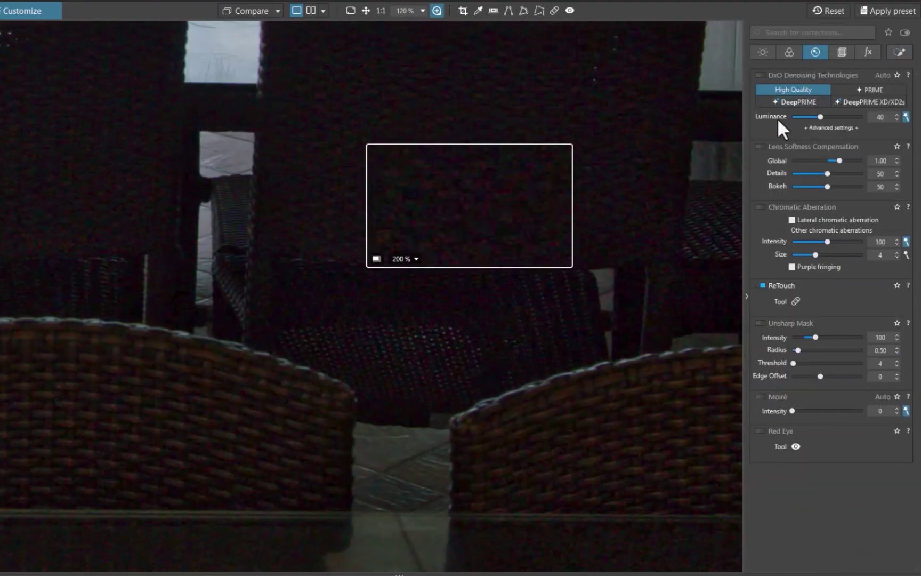
# - Apply DeepPRIME denoising and inspect the chairs, wicker and distant boat up close
pyautogui.click(793, 100)
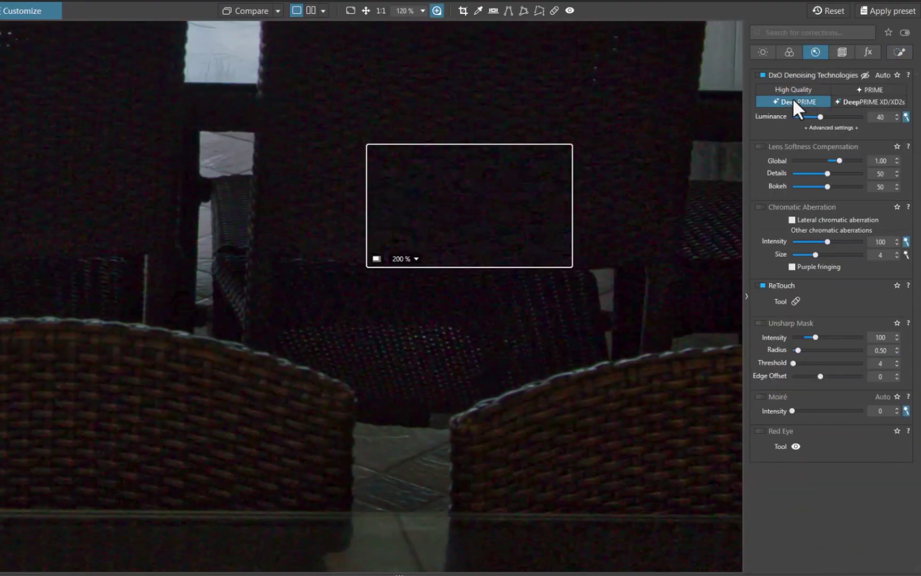
pyautogui.moveTo(520, 236); pyautogui.dragTo(624, 459)
pyautogui.moveTo(676, 435); pyautogui.dragTo(82, 436)
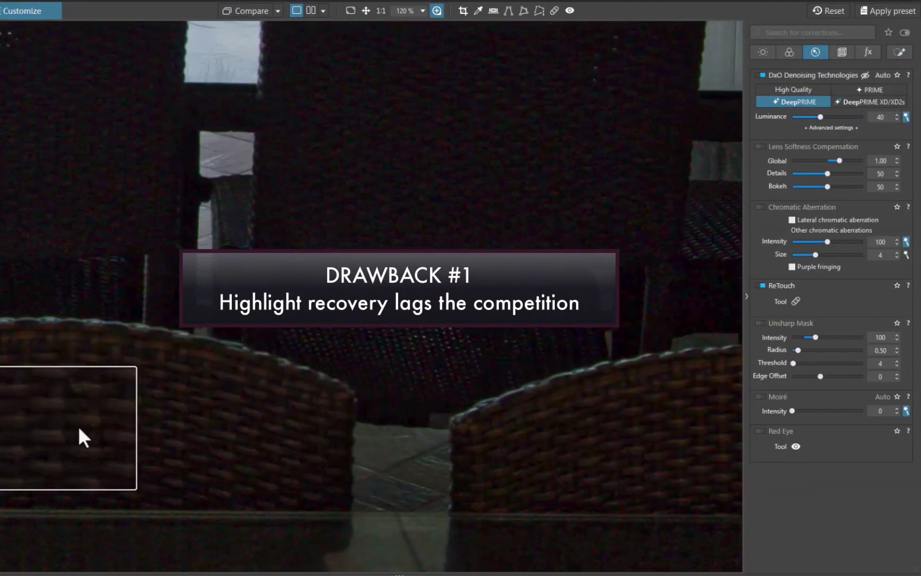
pyautogui.click(436, 10)
pyautogui.click(388, 111)
pyautogui.click(438, 195)
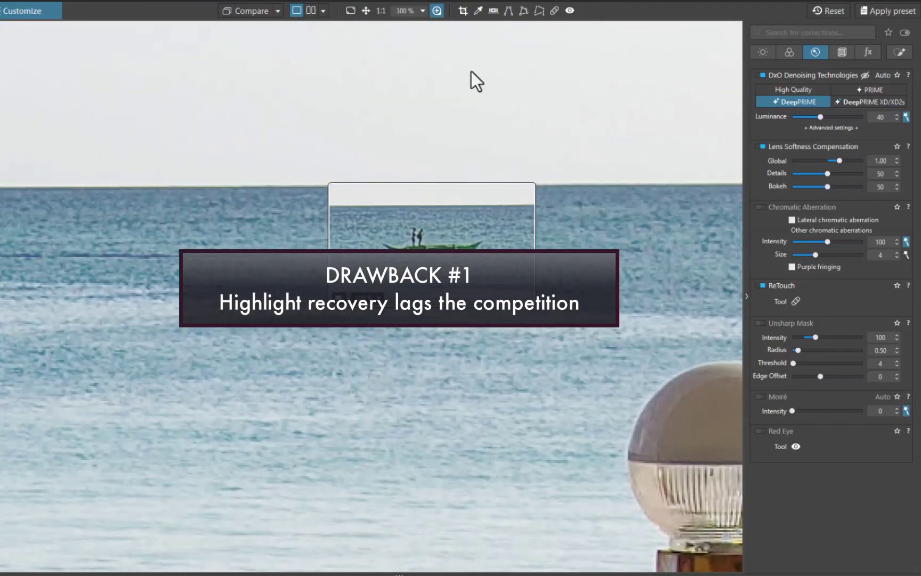
pyautogui.hotkey('ctrl', '0')
# - Enable Barrel distortion correction at 0 with keystone-based auto crop and vertical perspective, then start cropping
pyautogui.click(842, 52)
pyautogui.click(757, 189)
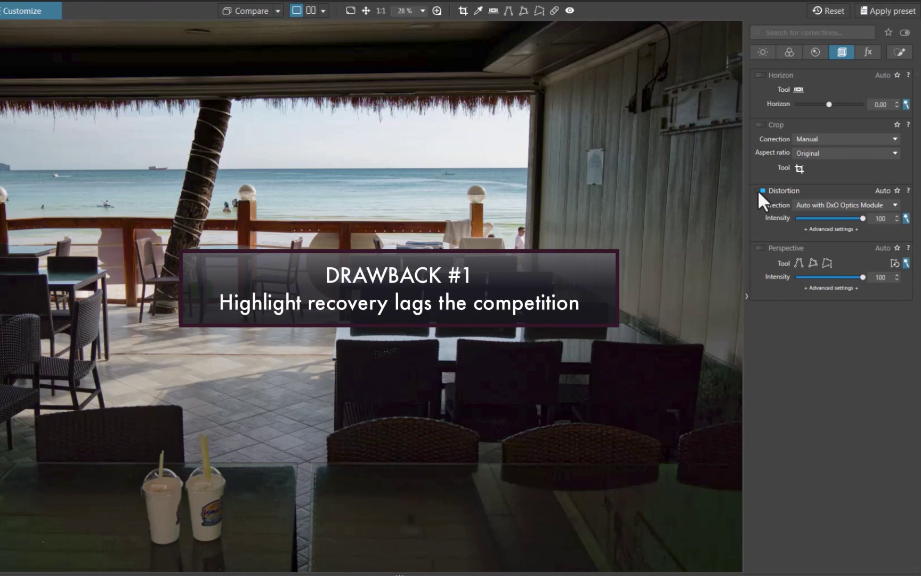
pyautogui.click(815, 138)
pyautogui.click(812, 162)
pyautogui.moveTo(815, 226); pyautogui.dragTo(786, 231)
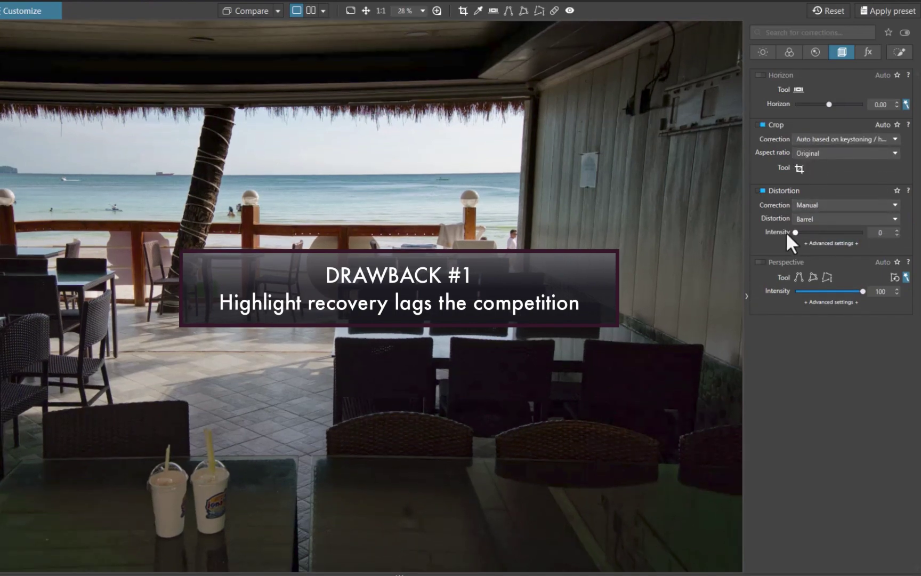
pyautogui.click(797, 276)
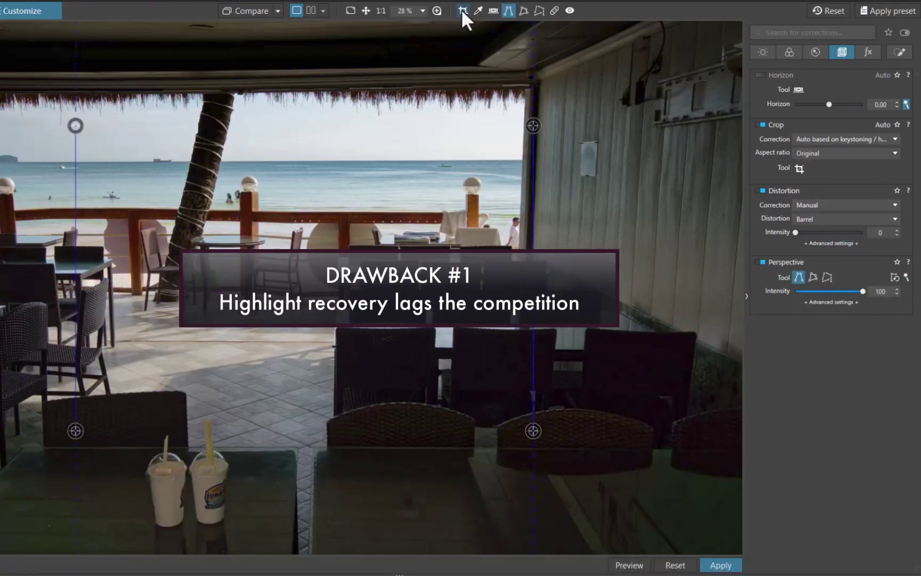
pyautogui.click(463, 11)
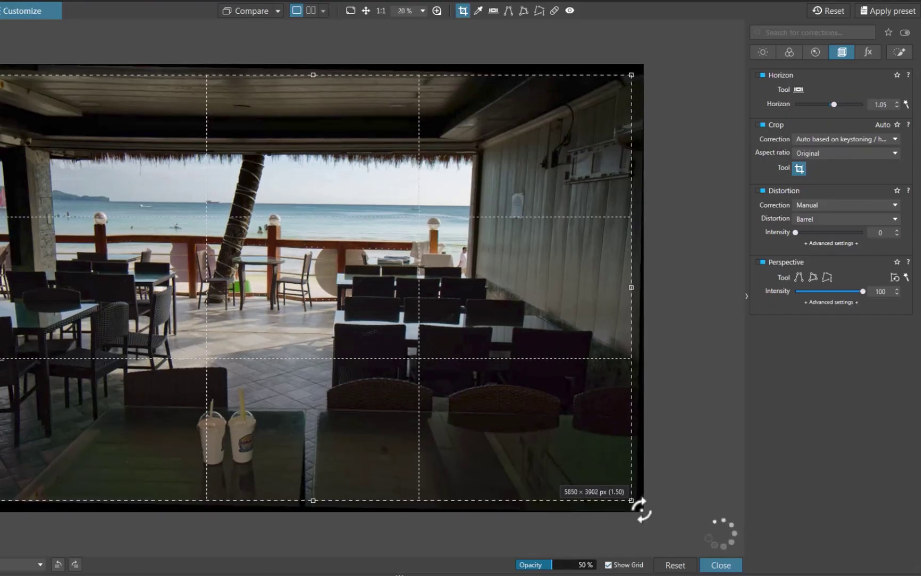
# - Rotate the café photo to Horizon 1.09 and widen the crop to 6032 × 4021 px
pyautogui.moveTo(641, 510); pyautogui.dragTo(640, 509)
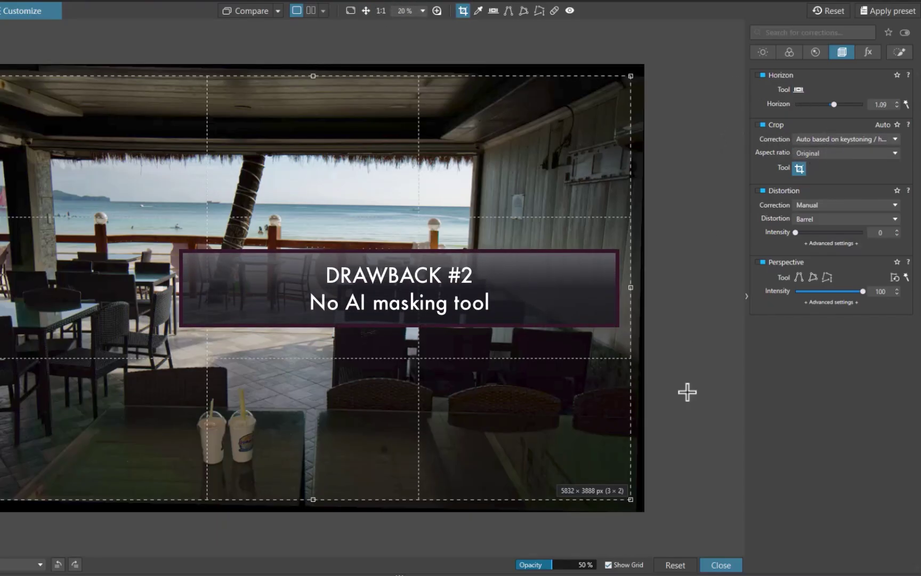
pyautogui.moveTo(630, 500); pyautogui.dragTo(640, 506)
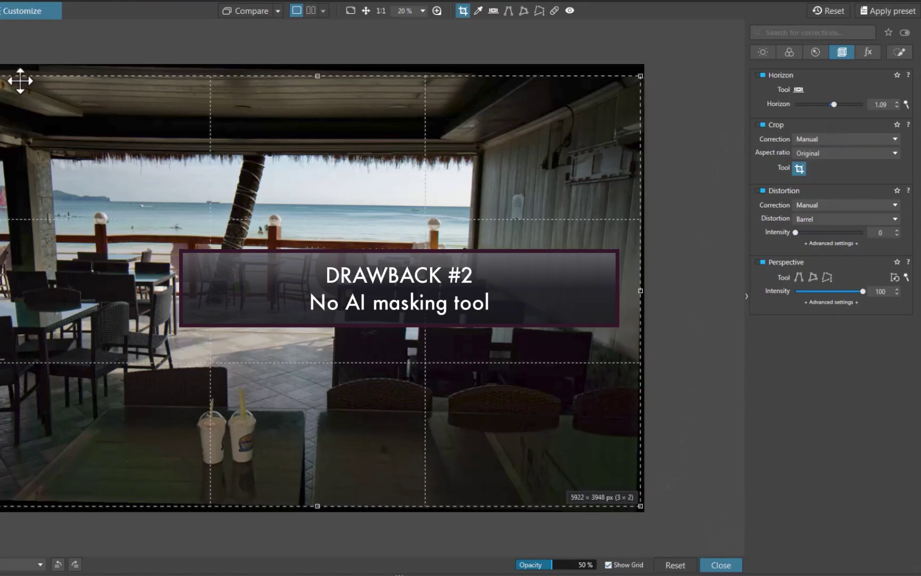
pyautogui.moveTo(3, 79); pyautogui.dragTo(0, 68)
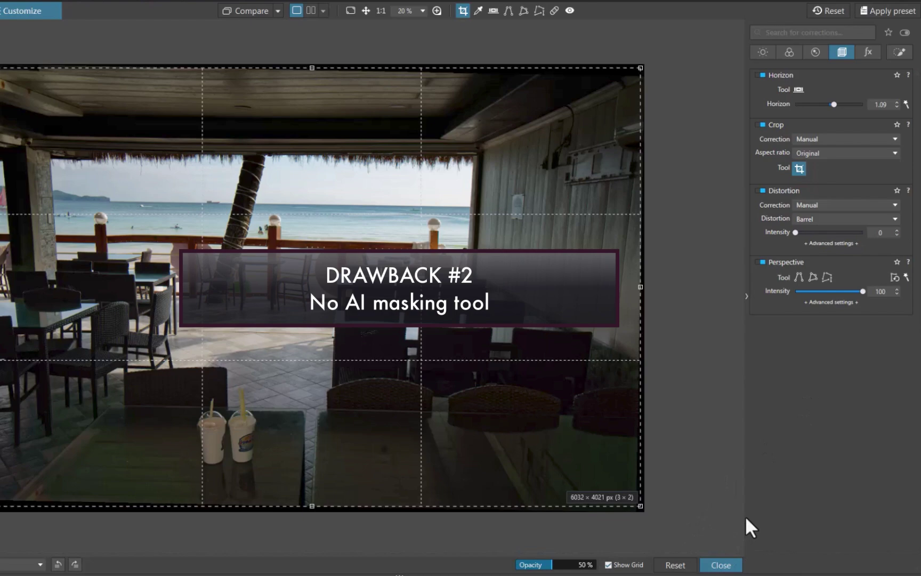
pyautogui.press('Return')
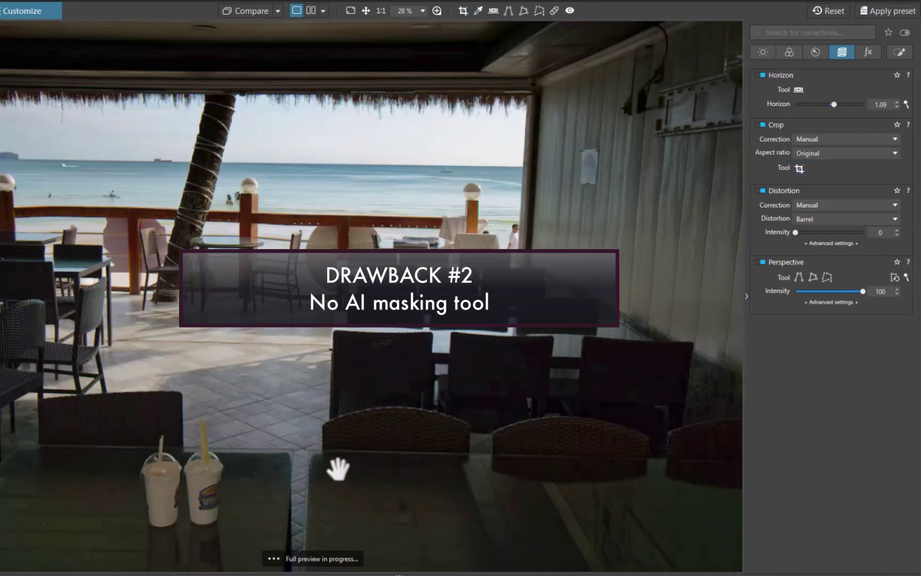
# - Inspect the beach up close, then set Crop Correction to Auto based on keystoning
pyautogui.scroll(2, 233, 207)
pyautogui.scroll(2, 233, 208)
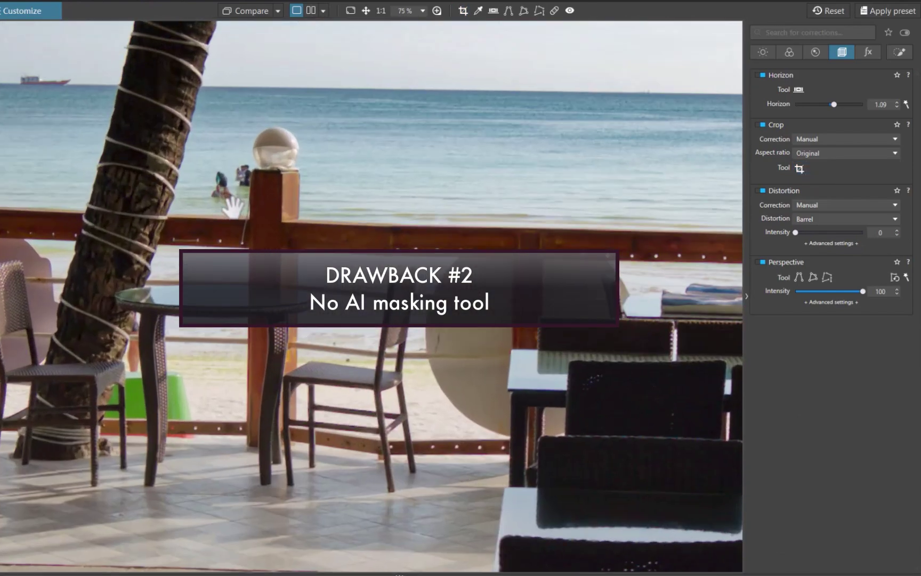
pyautogui.scroll(-4, 233, 207)
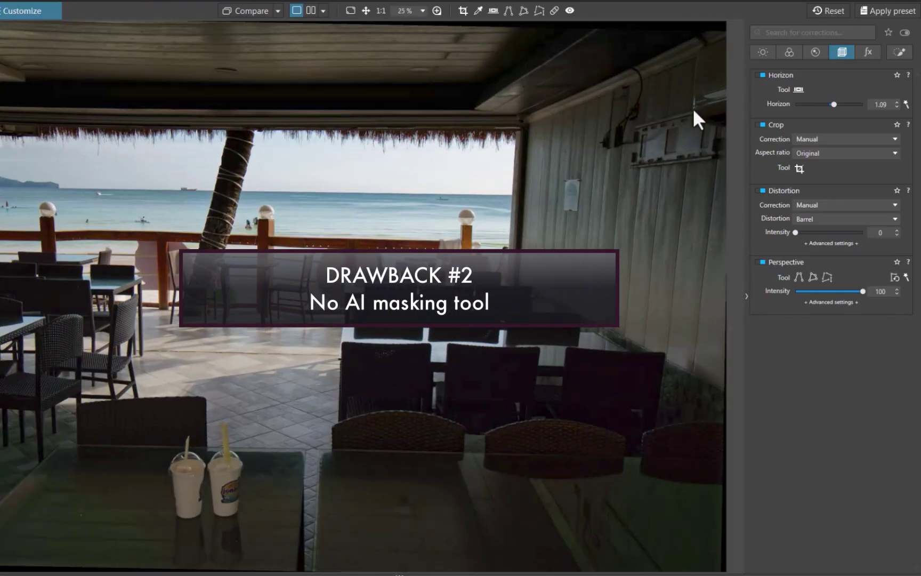
pyautogui.click(804, 136)
pyautogui.click(806, 155)
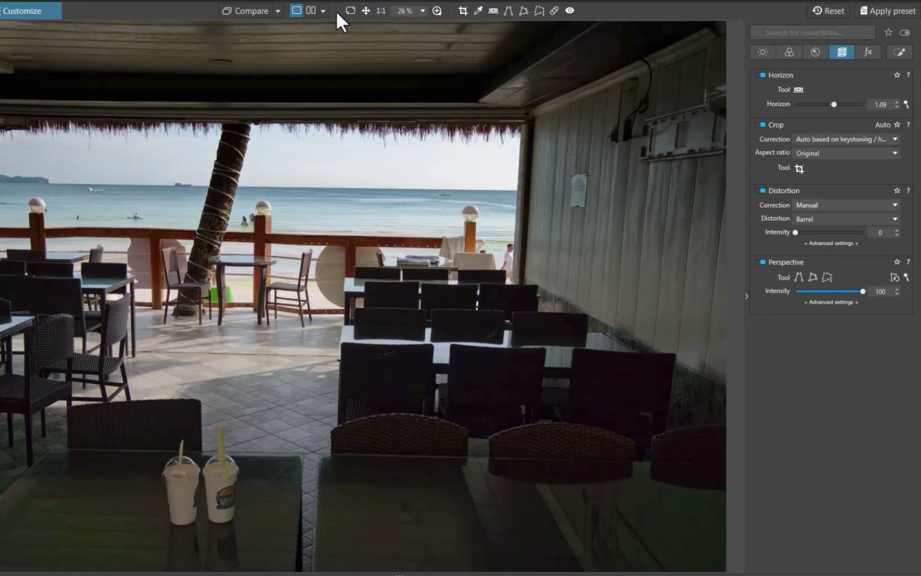
# - Rotate the café photo to Horizon 0.38, giving a 5940 × 3960 px keystone-based crop
pyautogui.click(463, 10)
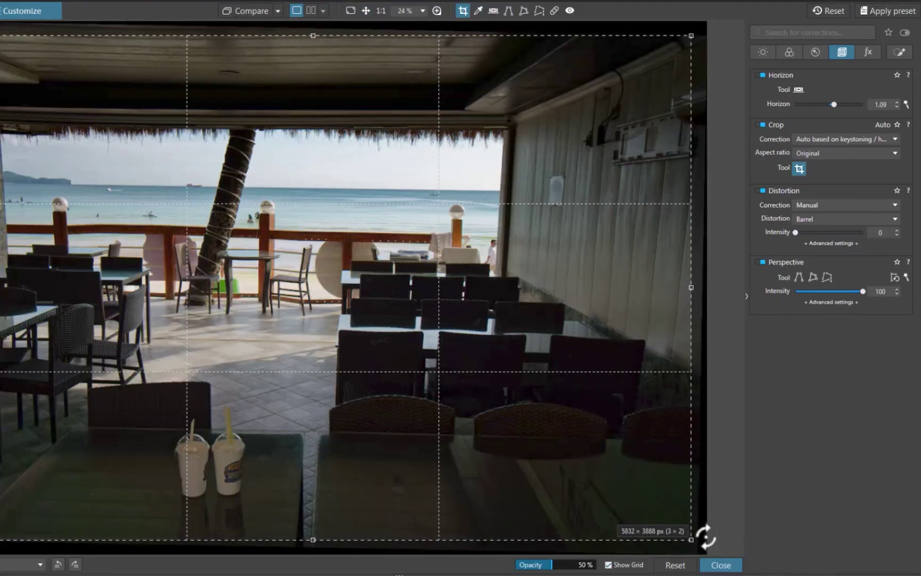
pyautogui.moveTo(706, 536); pyautogui.dragTo(704, 529)
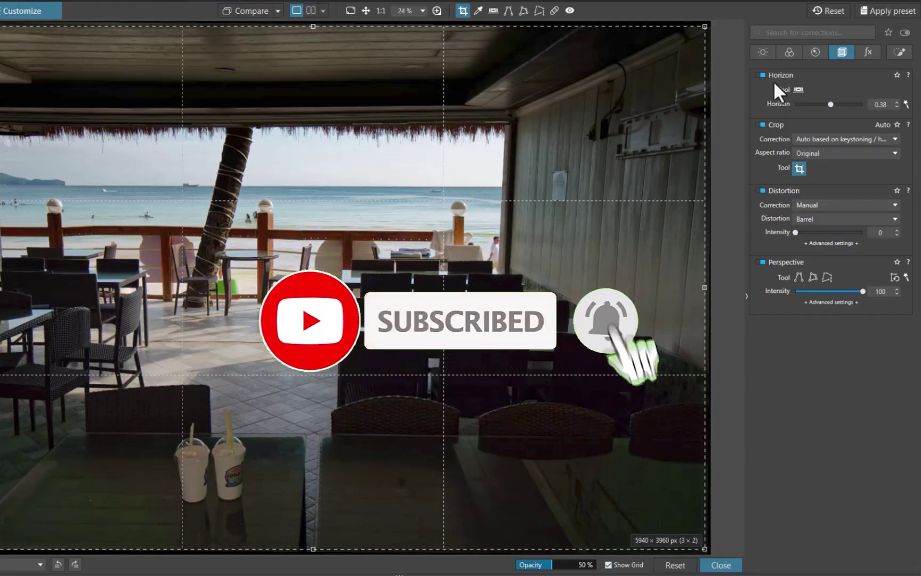
pyautogui.press('Return')
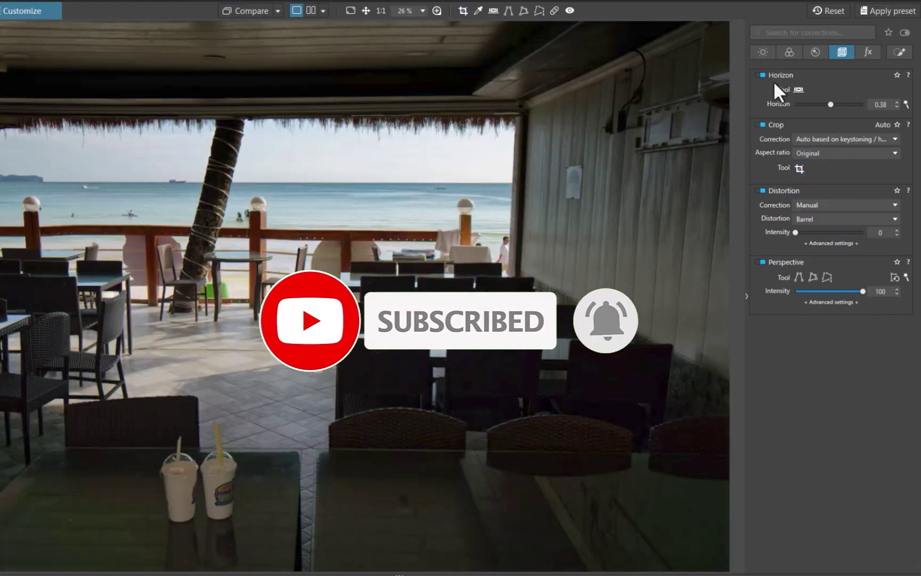